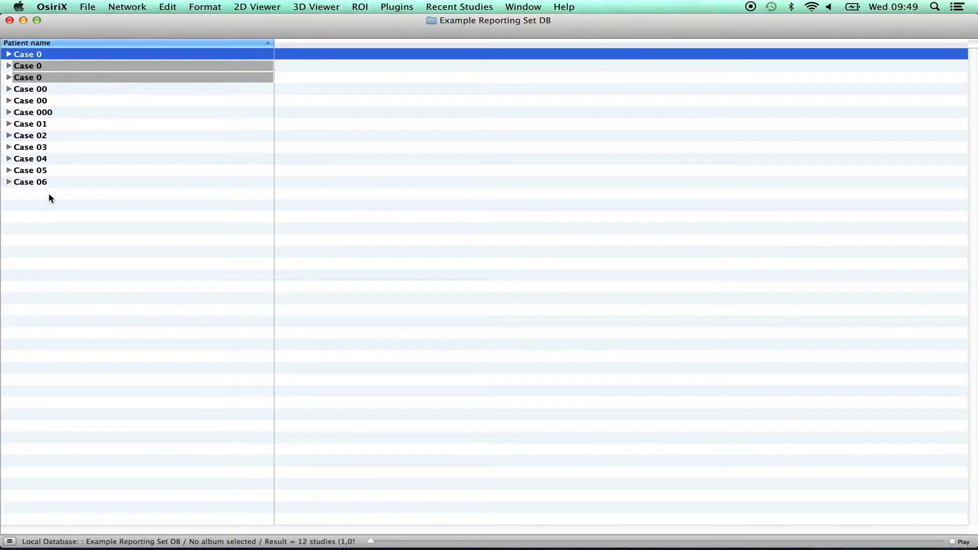
# Step: Open Case 0's wrist X-rays, then go back to the list and open Case 00's T1W axial neck MRI
pyautogui.doubleClick(30, 170)
pyautogui.doubleClick(24, 67)
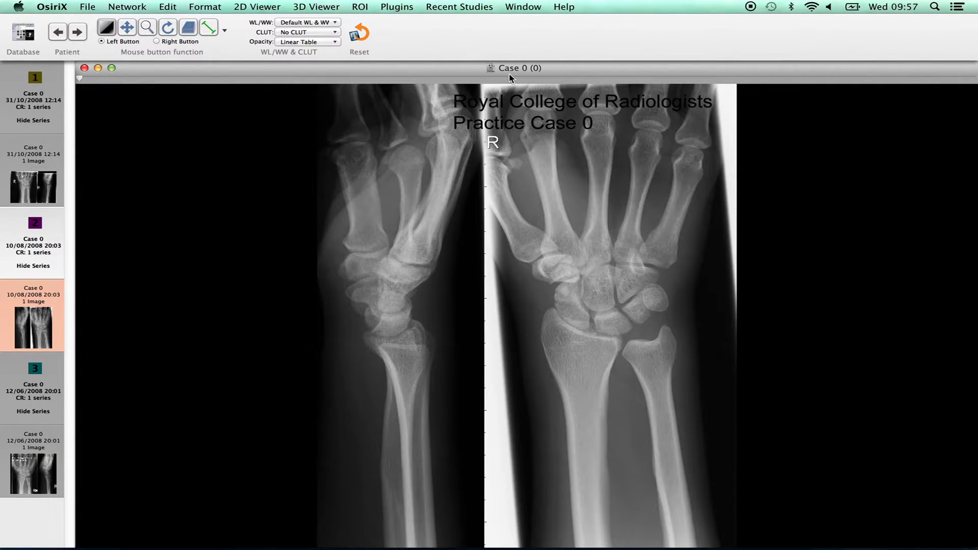
pyautogui.click(24, 41)
pyautogui.doubleClick(31, 91)
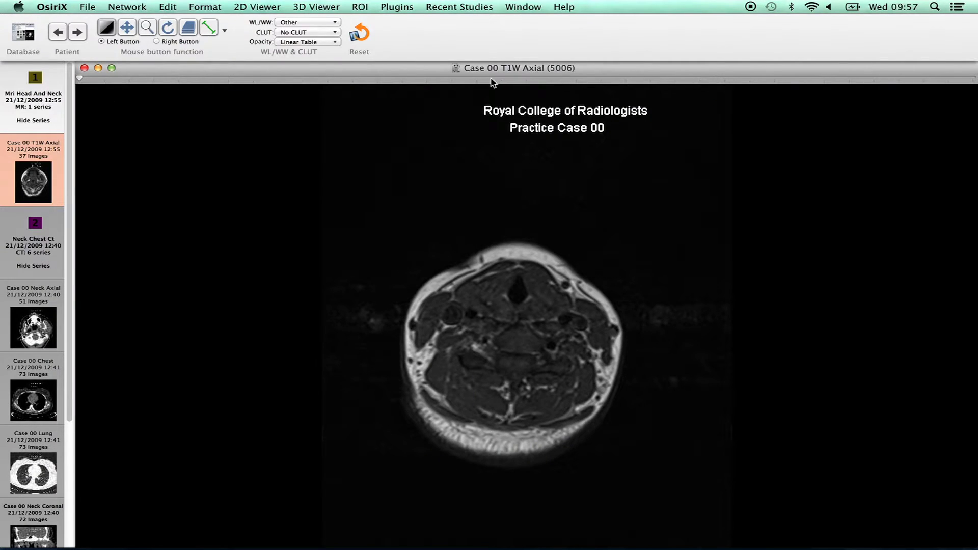
# Step: Open Case 000's reporting-session screen, step through Case 00 and Case 0 and back, then return to the list
pyautogui.click(24, 41)
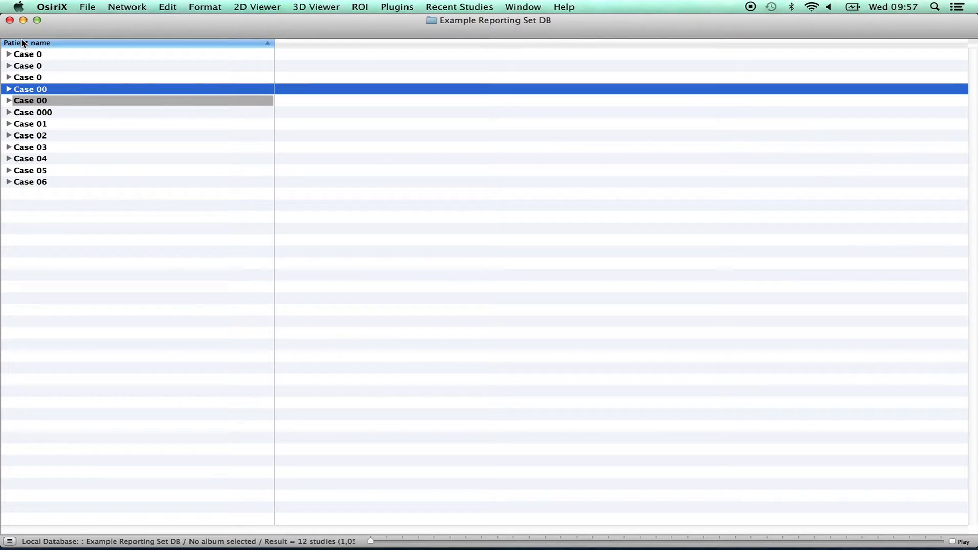
pyautogui.doubleClick(29, 112)
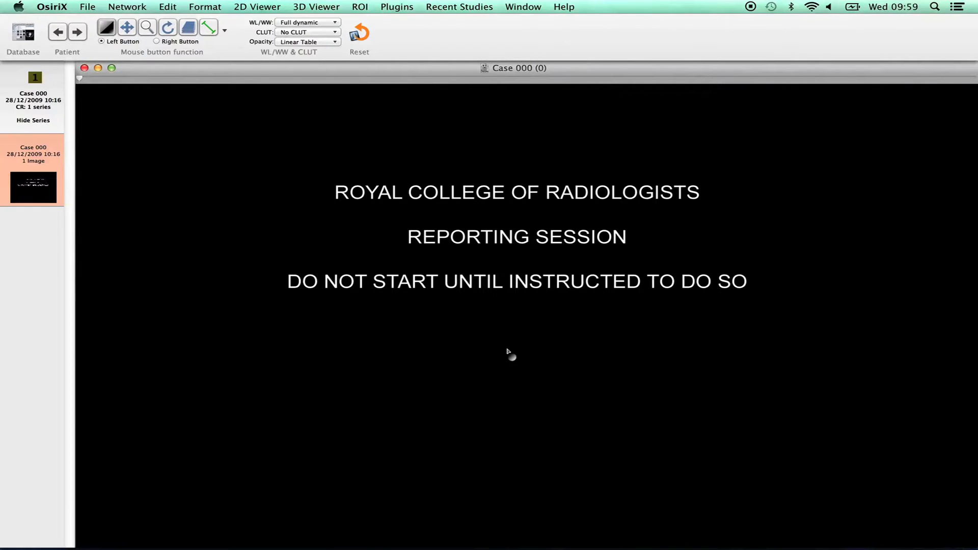
pyautogui.click(59, 39)
pyautogui.click(59, 39)
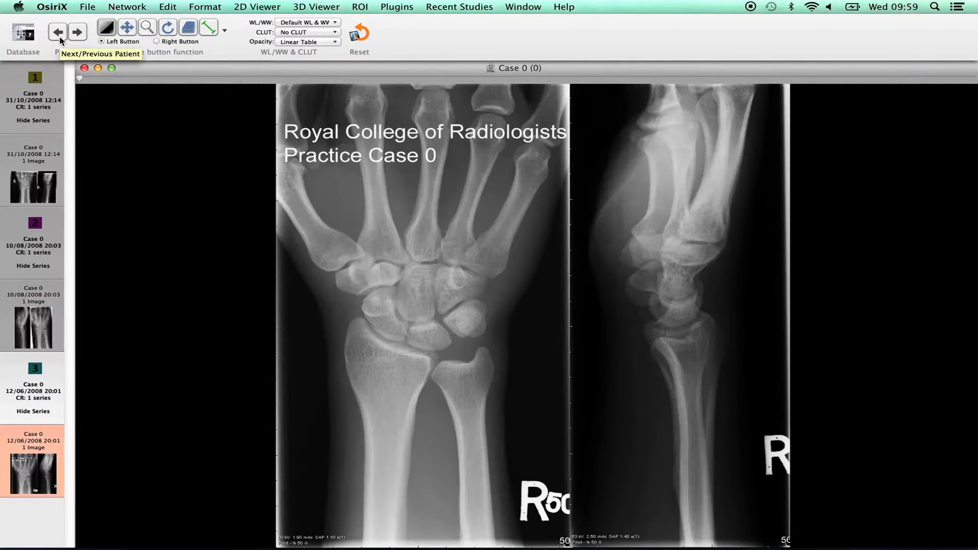
pyautogui.click(77, 39)
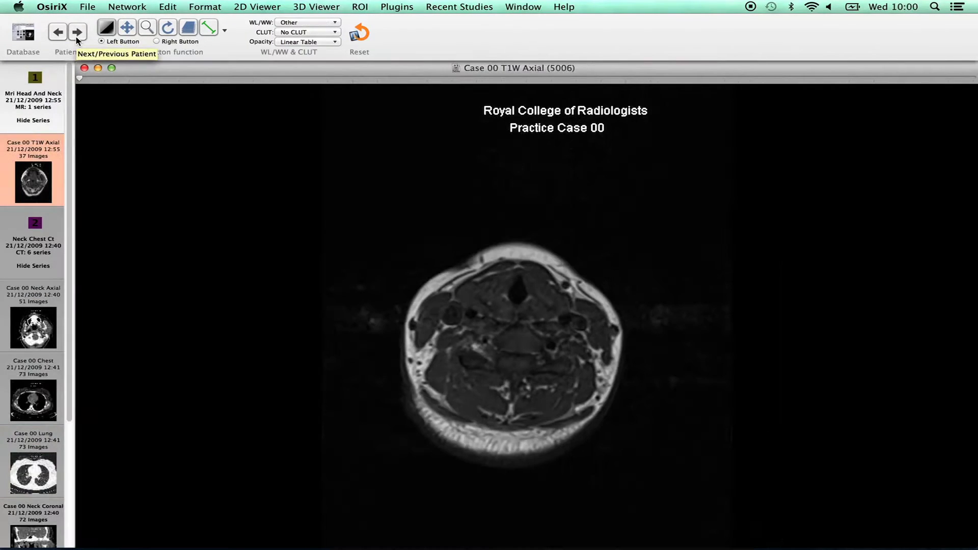
pyautogui.click(77, 38)
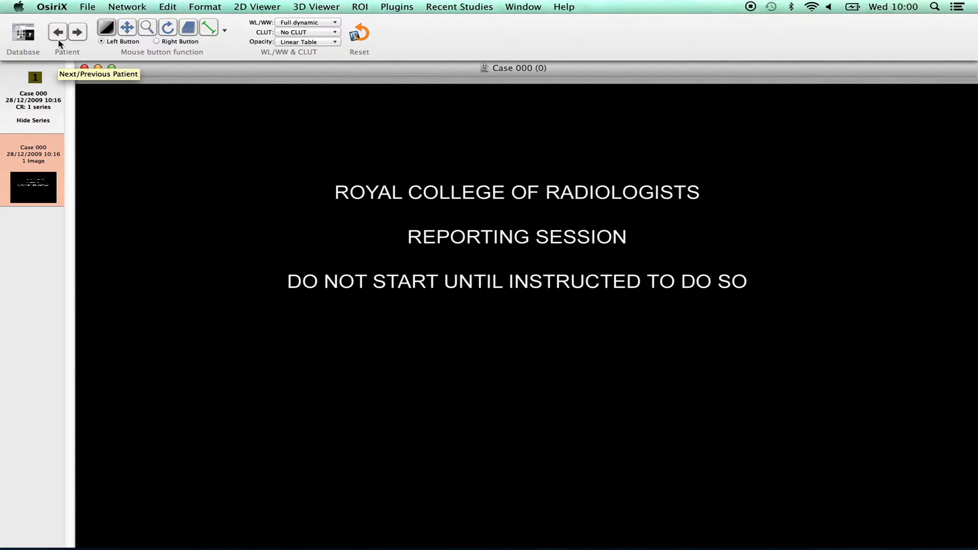
pyautogui.click(24, 35)
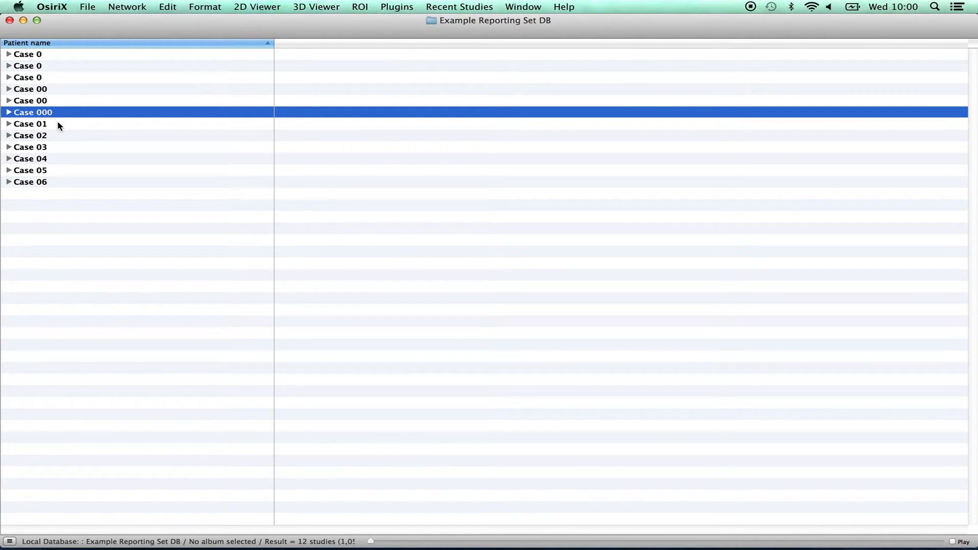
# Step: Open a Case 0 study, return to the list, then open the top Case 0 row's wrist X-rays
pyautogui.click(46, 79)
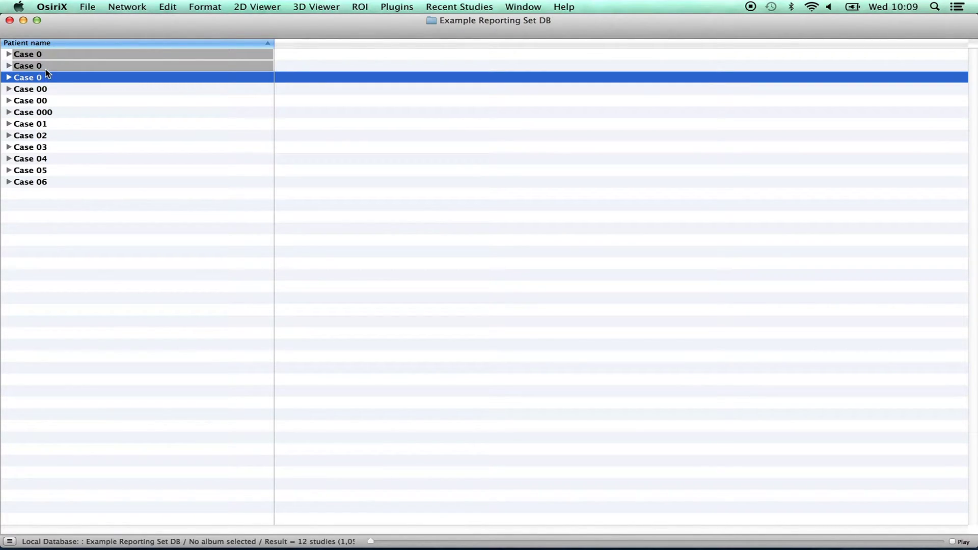
pyautogui.doubleClick(46, 65)
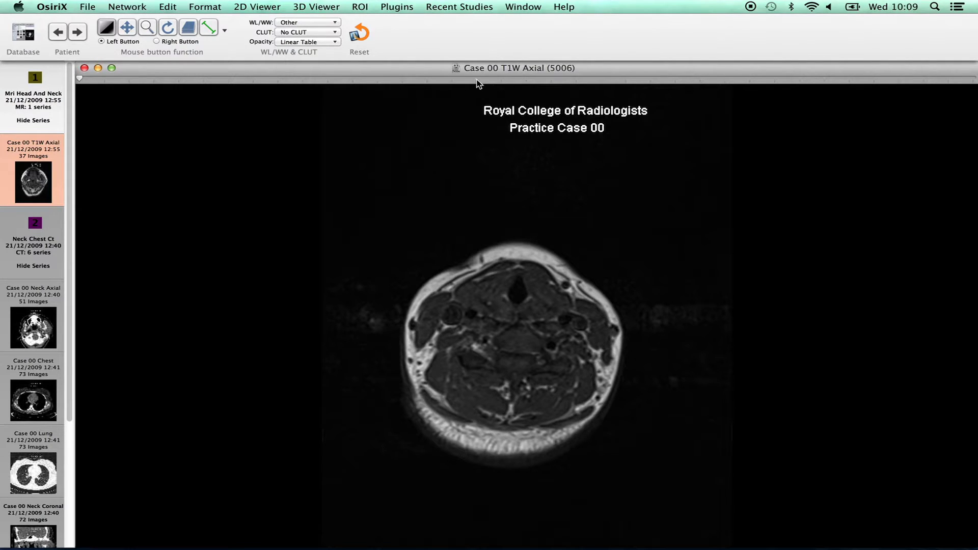
pyautogui.click(23, 33)
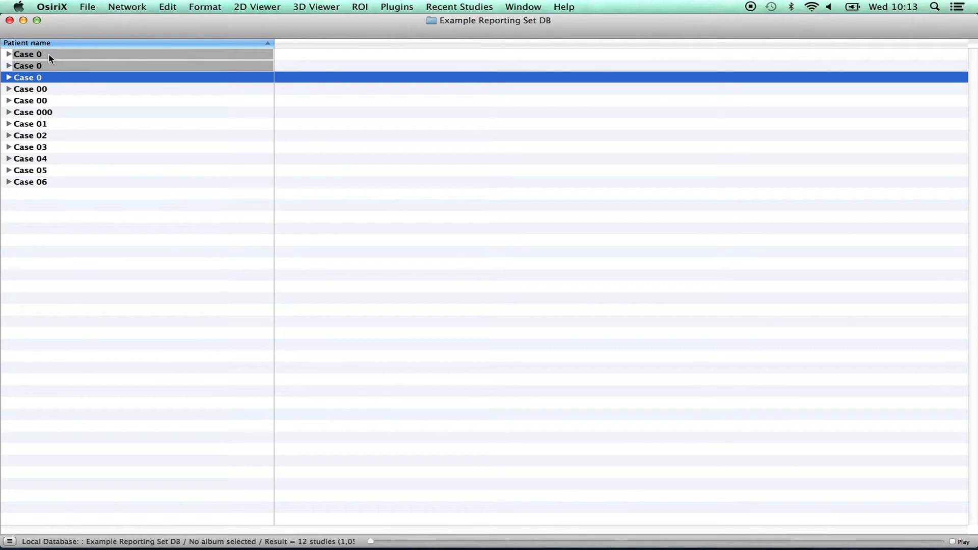
pyautogui.doubleClick(51, 55)
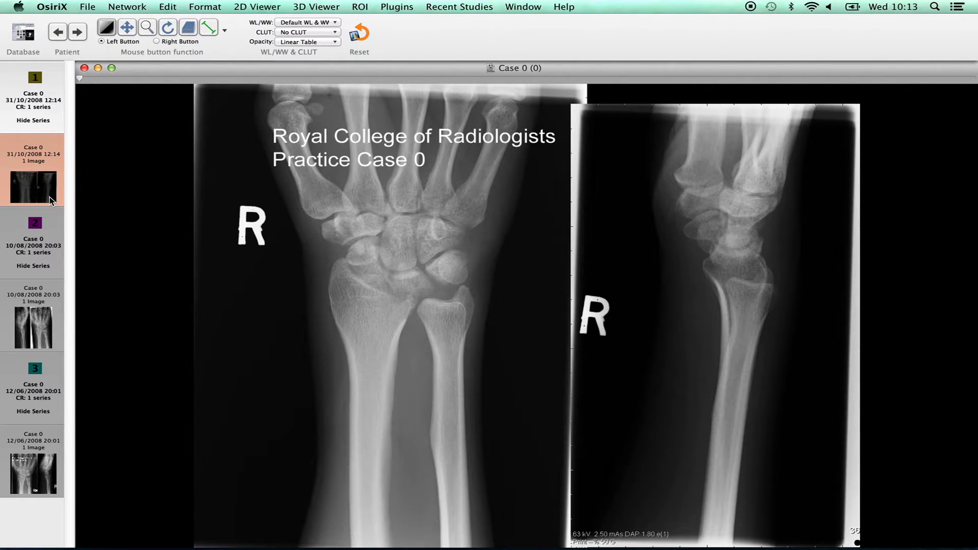
# Step: Compare the 10/08/2008 and 12/06/2008 wrist series, collapse and expand study thumbnails, and end on 10/08/2008
pyautogui.click(49, 291)
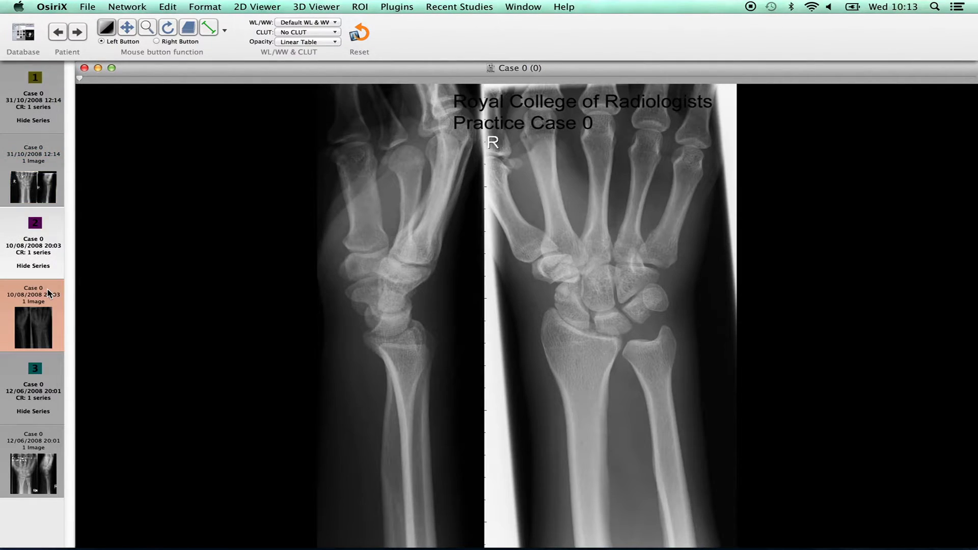
pyautogui.click(44, 436)
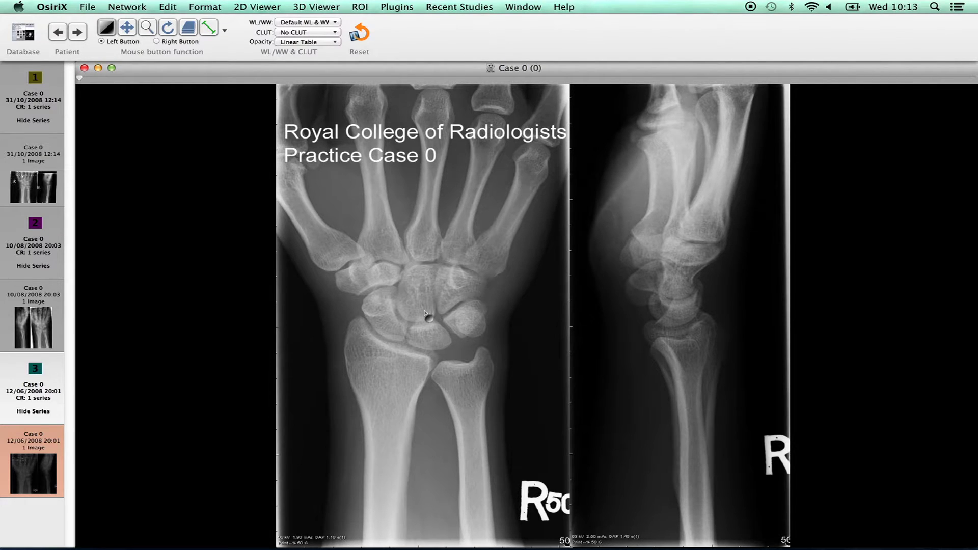
pyautogui.click(41, 394)
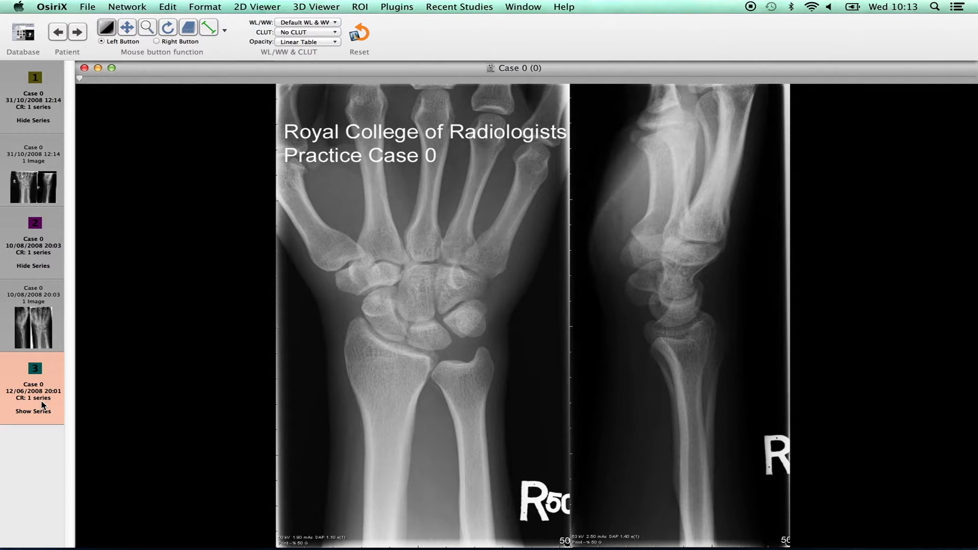
pyautogui.click(42, 408)
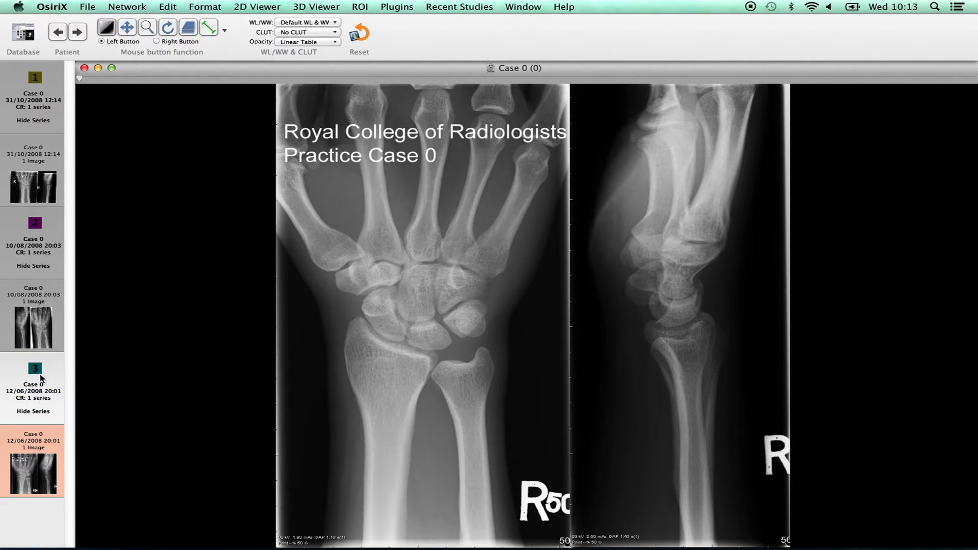
pyautogui.click(39, 257)
pyautogui.click(46, 296)
pyautogui.click(29, 36)
# Step: Open Case 00's T1W axial MRI and scroll the series sidebar
pyautogui.doubleClick(44, 91)
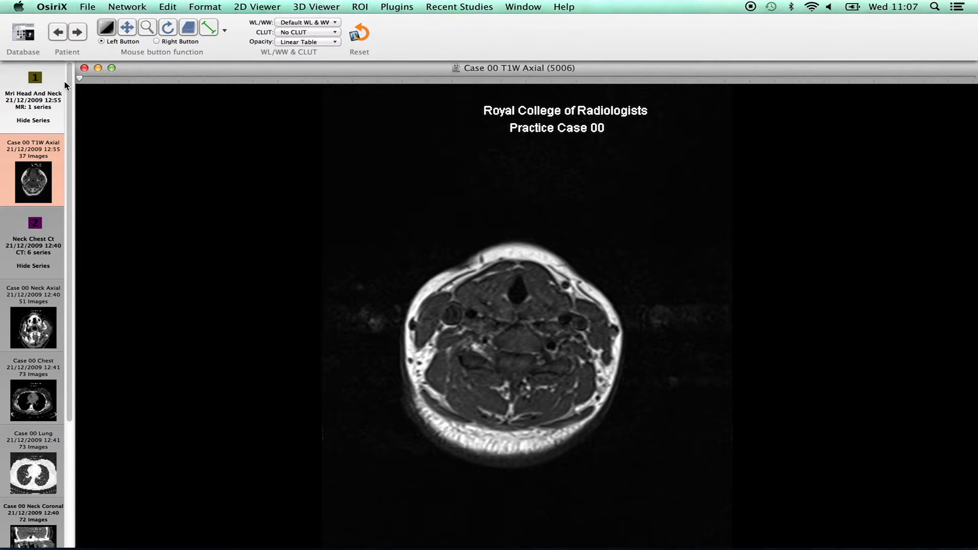
pyautogui.moveTo(73, 77)
pyautogui.mouseDown()
pyautogui.moveTo(63, 220)
pyautogui.moveTo(83, 75)
pyautogui.mouseUp()
# Step: Reopen Case 0's 10/08/2008 wrist X-rays and drag to a custom window level and width
pyautogui.click(84, 68)
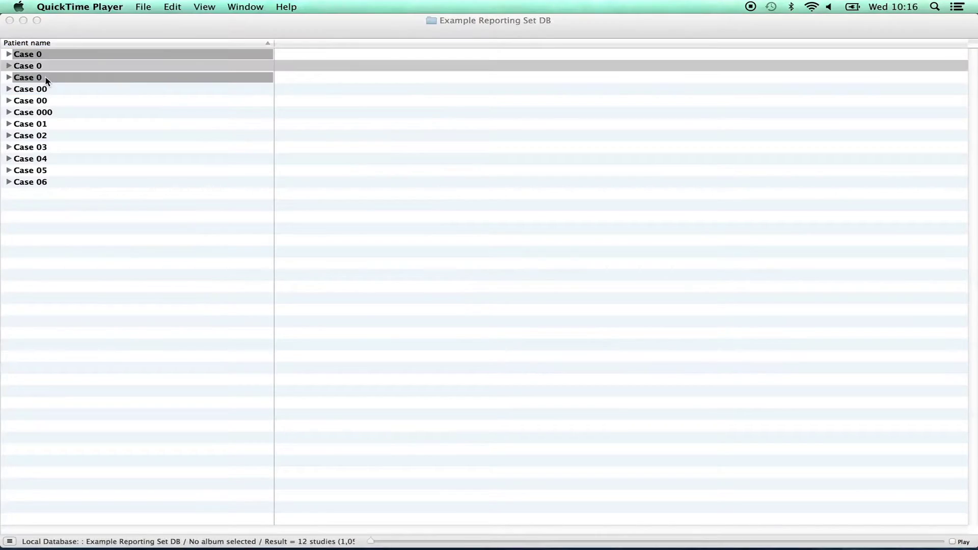
pyautogui.doubleClick(44, 54)
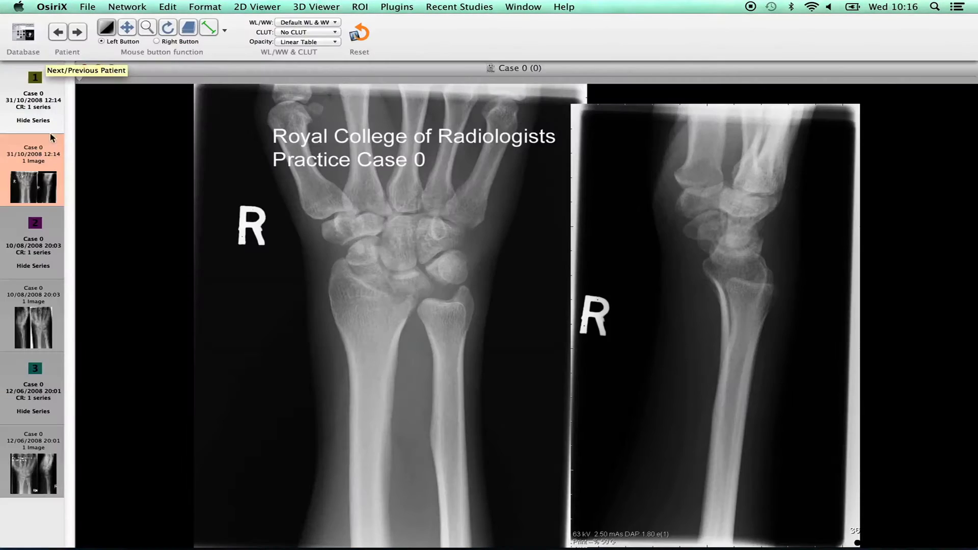
pyautogui.click(35, 307)
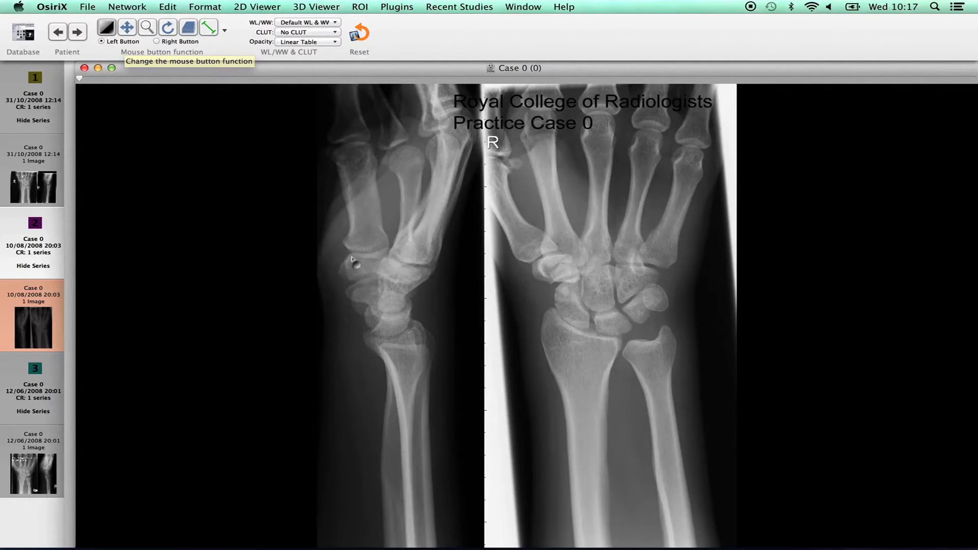
pyautogui.moveTo(460, 295)
pyautogui.mouseDown()
pyautogui.moveTo(456, 260)
pyautogui.moveTo(461, 338)
pyautogui.moveTo(456, 306)
pyautogui.moveTo(496, 310)
pyautogui.moveTo(451, 306)
pyautogui.mouseUp()
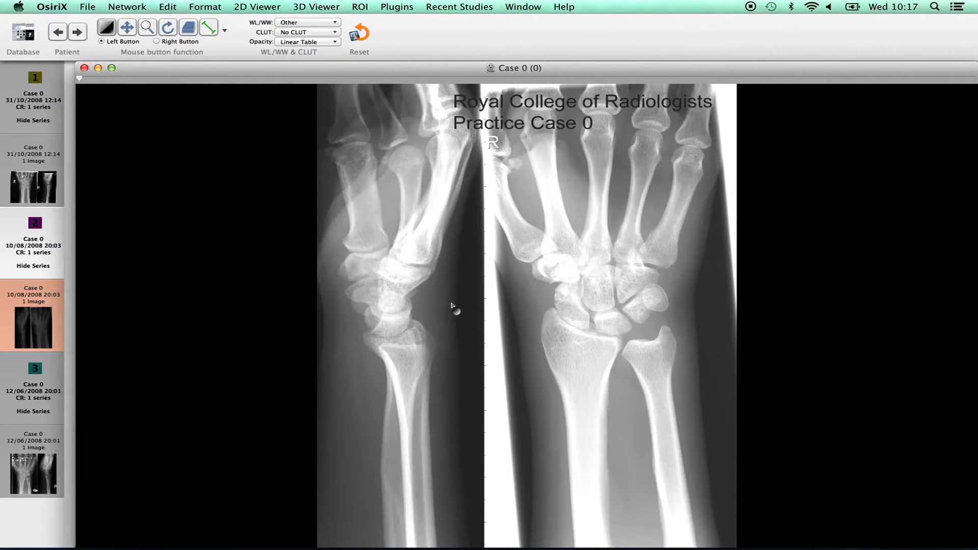
# Step: Reset the wrist X-ray to the default window, then zoom in and pan to the metacarpals
pyautogui.click(360, 36)
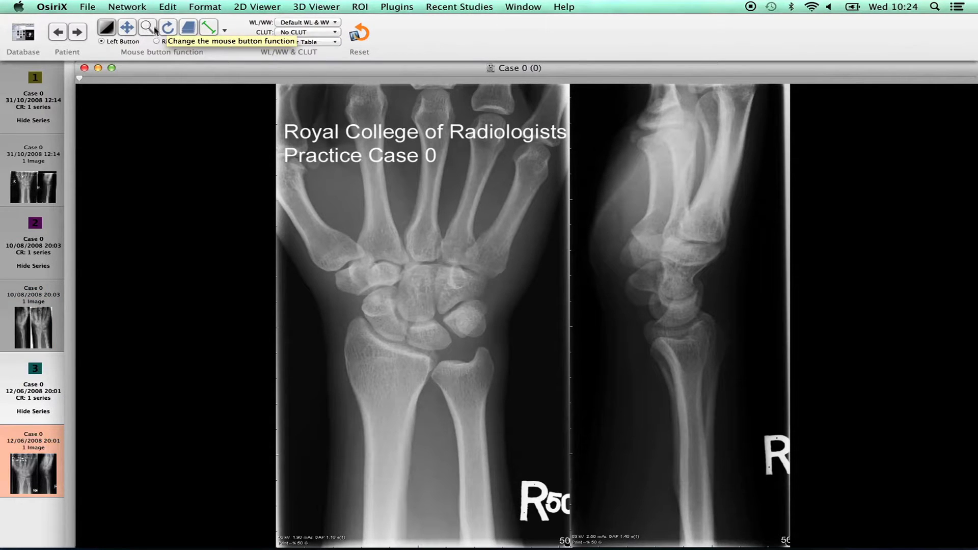
pyautogui.click(149, 28)
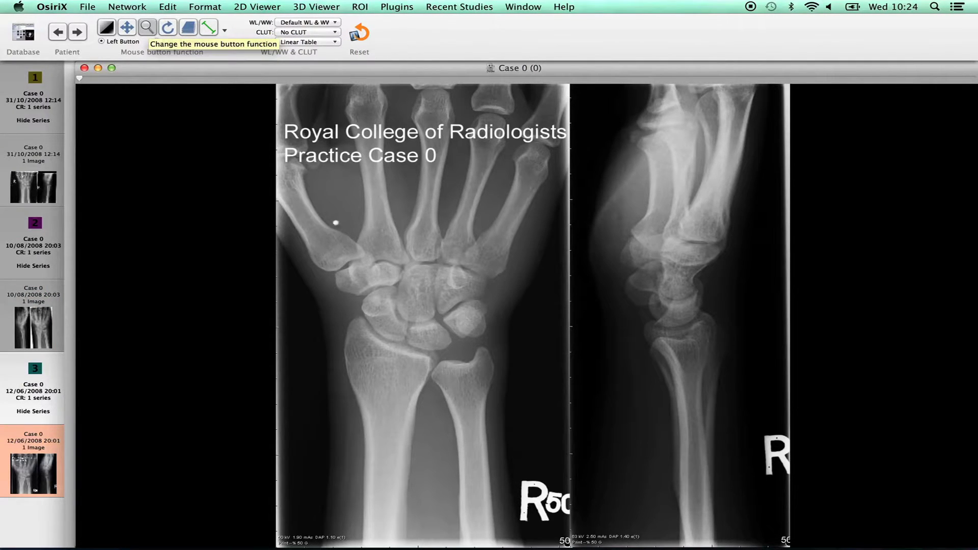
pyautogui.moveTo(414, 280); pyautogui.dragTo(444, 105)
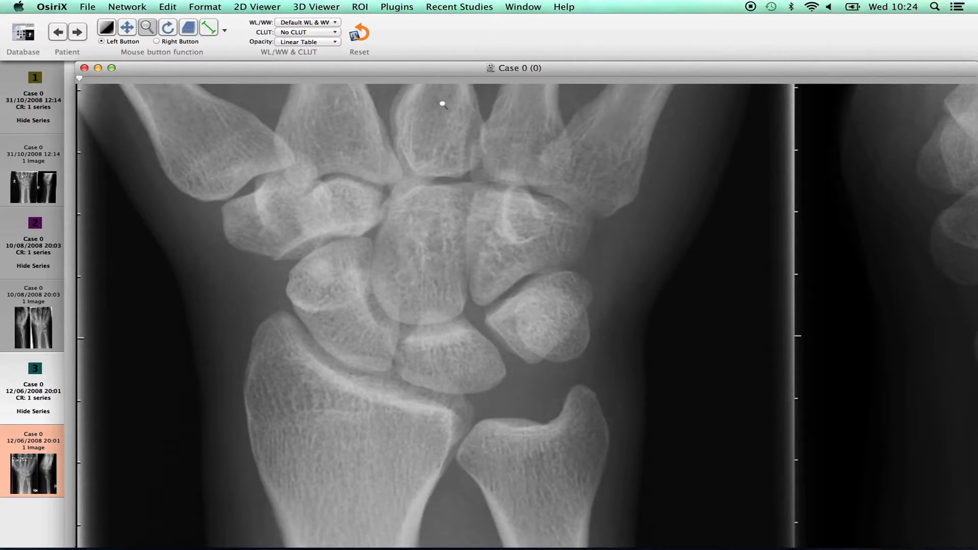
pyautogui.click(130, 30)
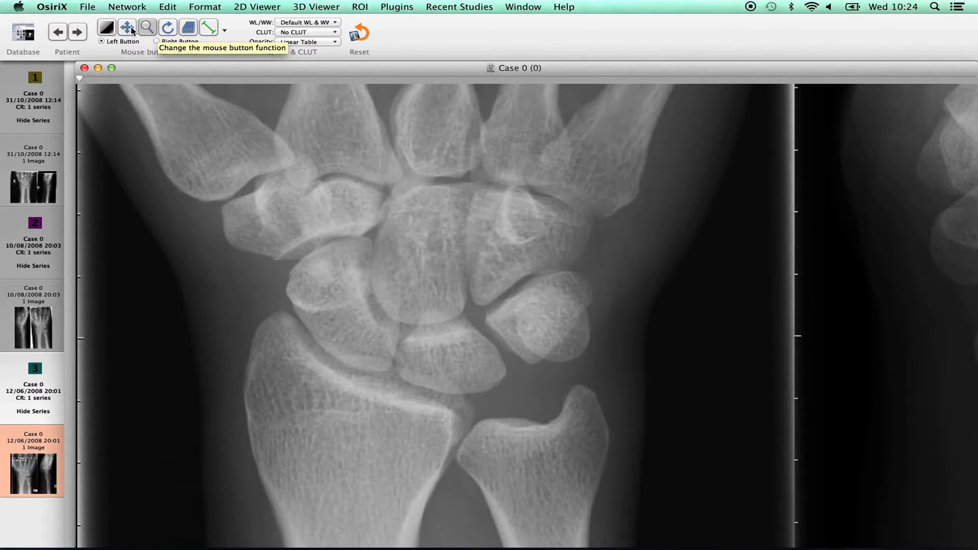
pyautogui.moveTo(420, 128); pyautogui.dragTo(421, 92)
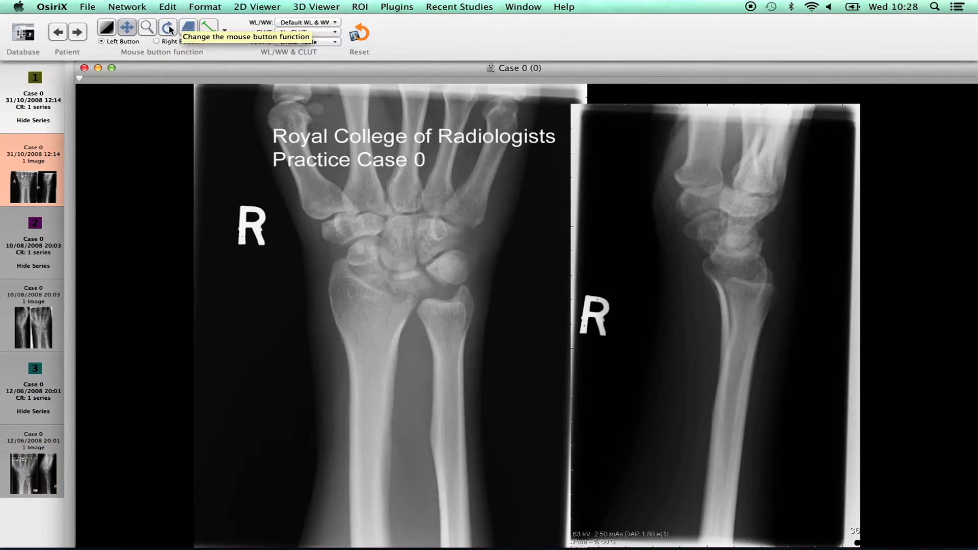
# Step: Tilt both wrist X-rays slightly with the Rotate tool, then reset them to upright
pyautogui.click(169, 27)
pyautogui.moveTo(353, 260); pyautogui.dragTo(407, 270)
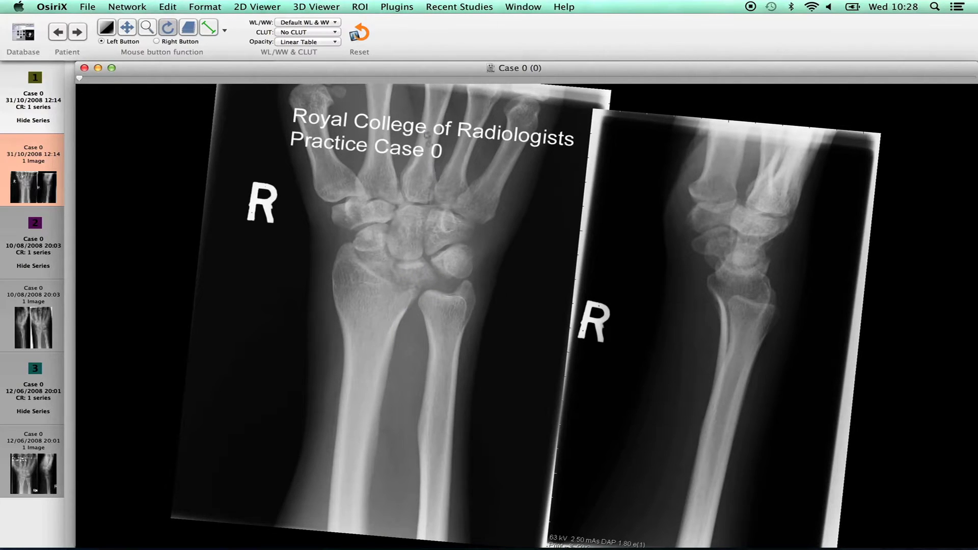
pyautogui.click(361, 35)
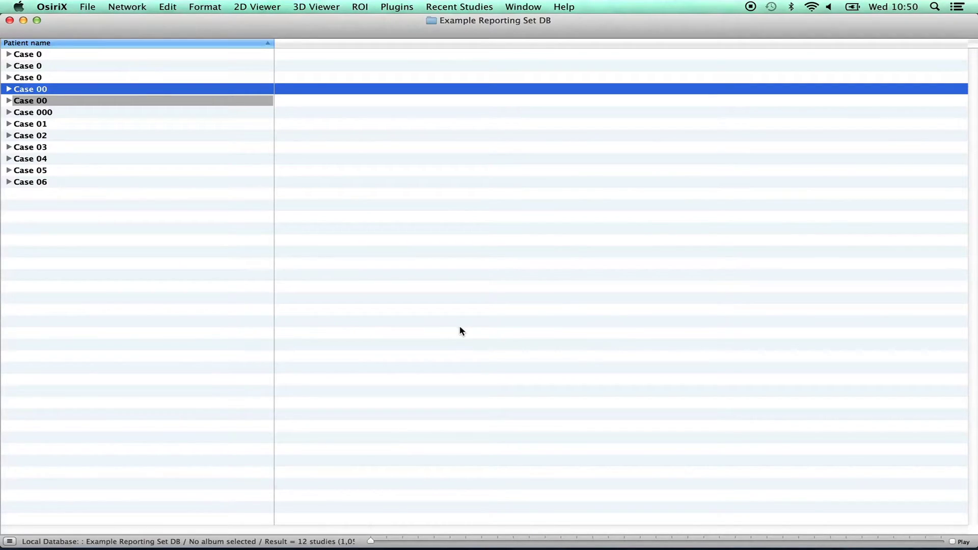
# Step: Open the Case 00 study's T1W Axial series from the database browser
pyautogui.doubleClick(45, 92)
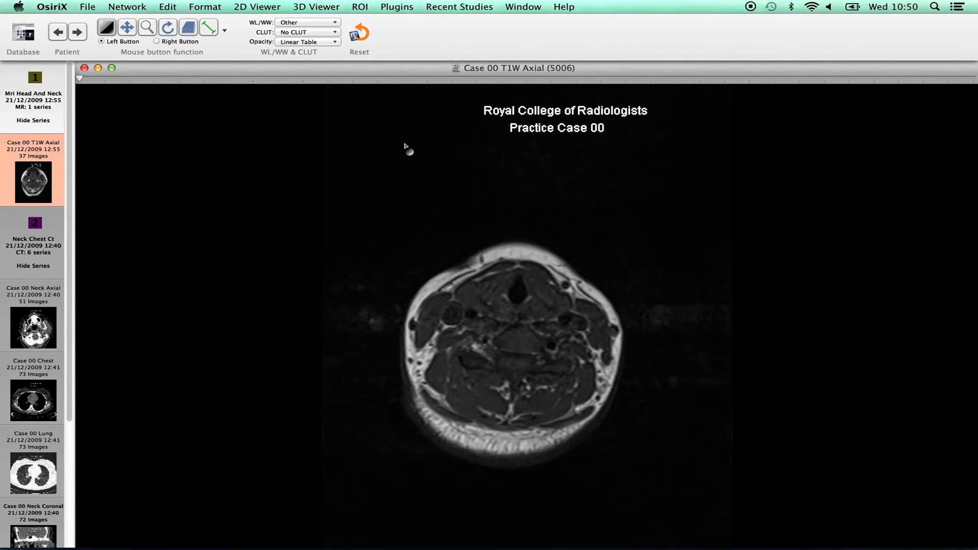
# Step: Page through the T1W axial slices with the wheel and Scroll tool, ending at orbit level
pyautogui.scroll(-20, 406, 146)
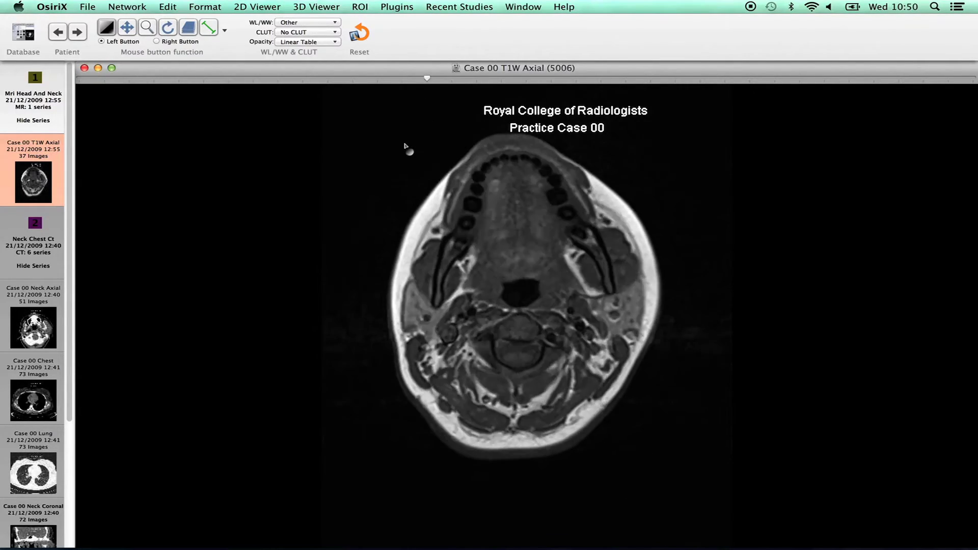
pyautogui.scroll(-17, 406, 146)
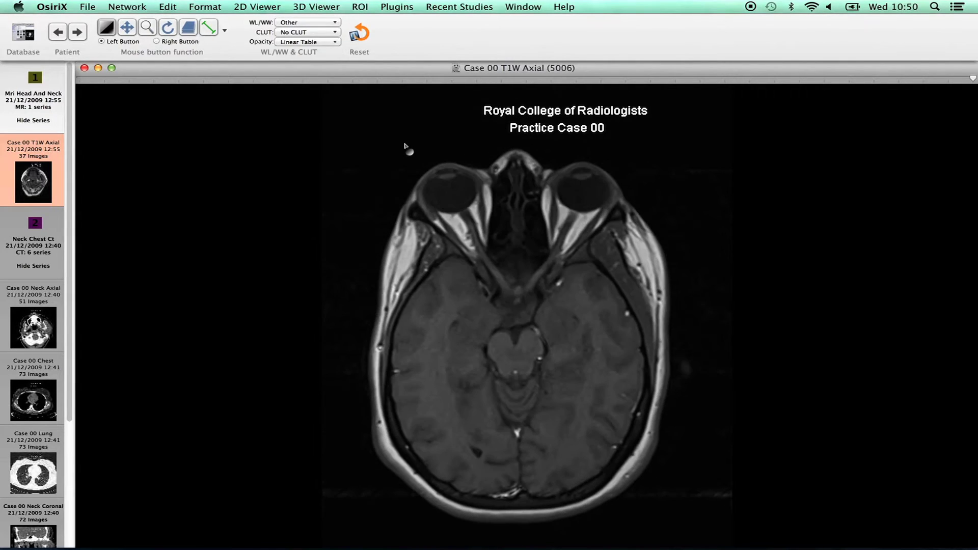
pyautogui.scroll(-12, 406, 146)
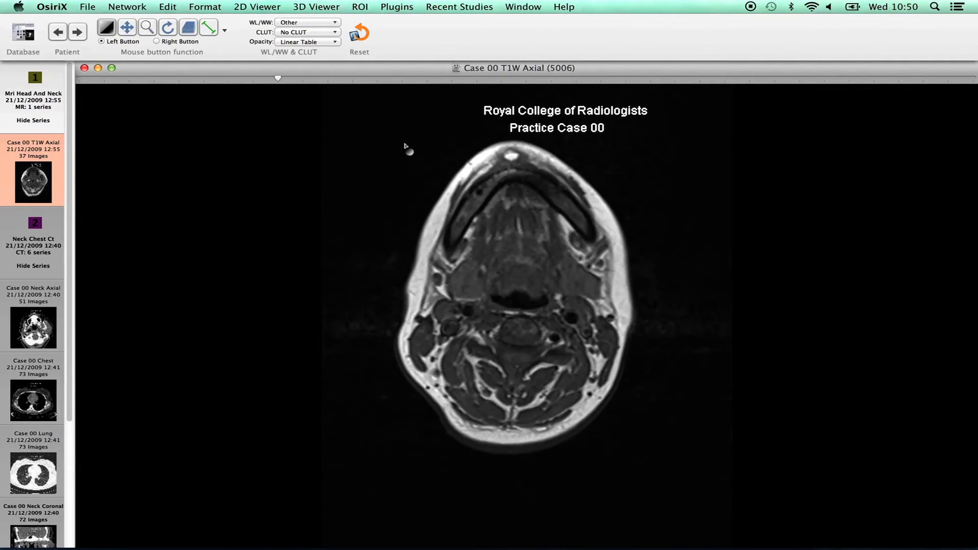
pyautogui.scroll(-14, 406, 146)
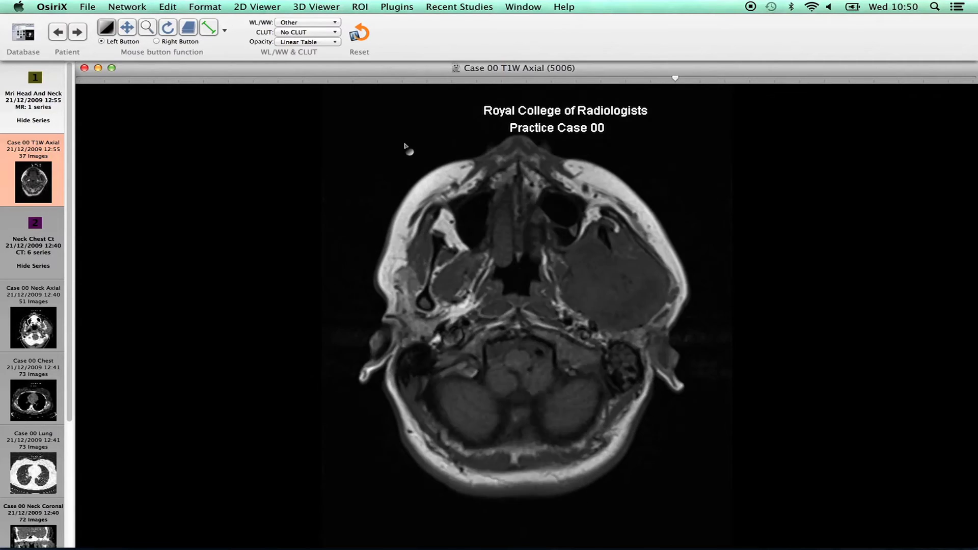
pyautogui.scroll(-10, 406, 146)
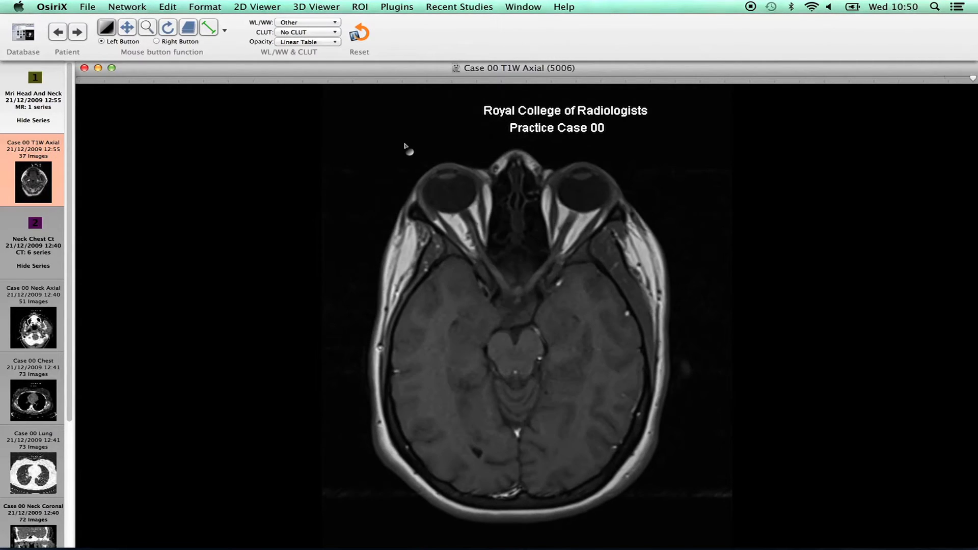
pyautogui.click(189, 29)
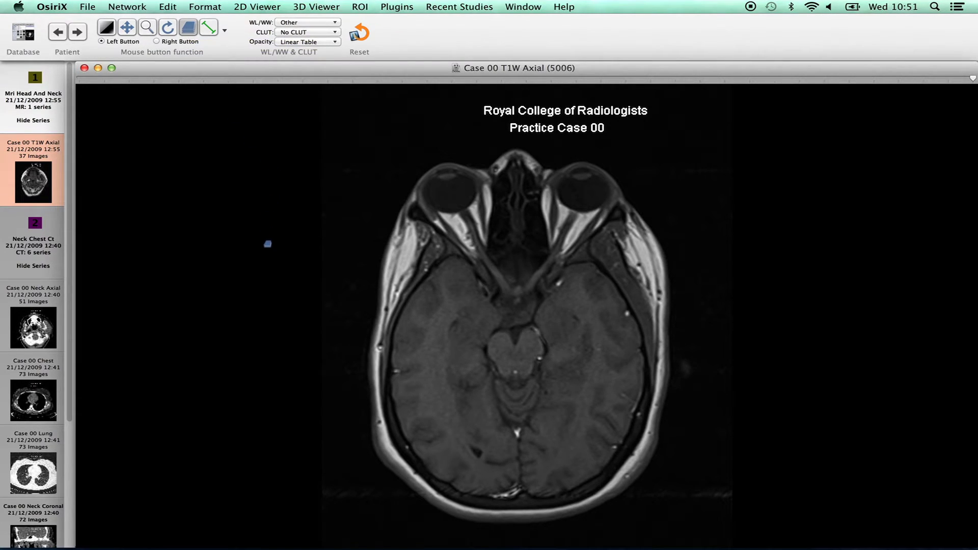
pyautogui.scroll(-10, 268, 245)
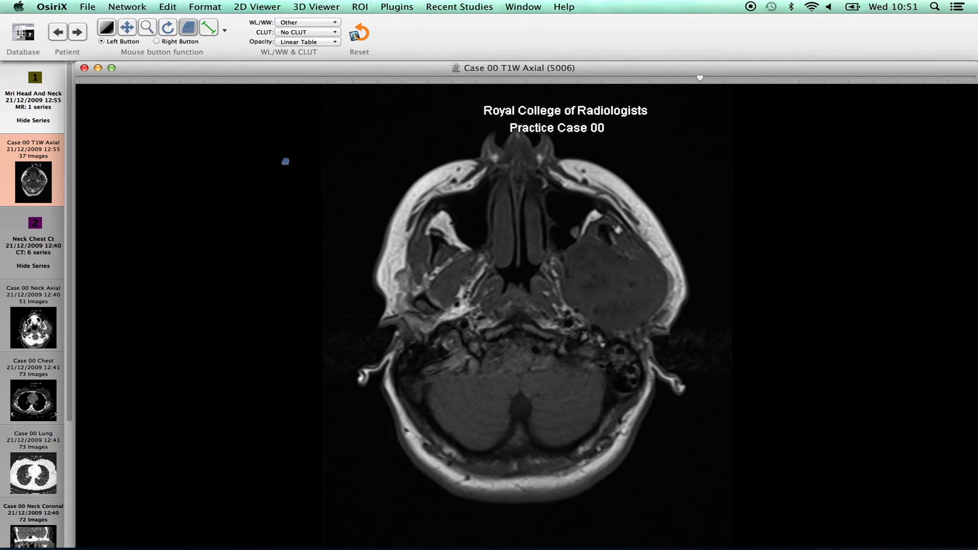
pyautogui.scroll(-6, 285, 163)
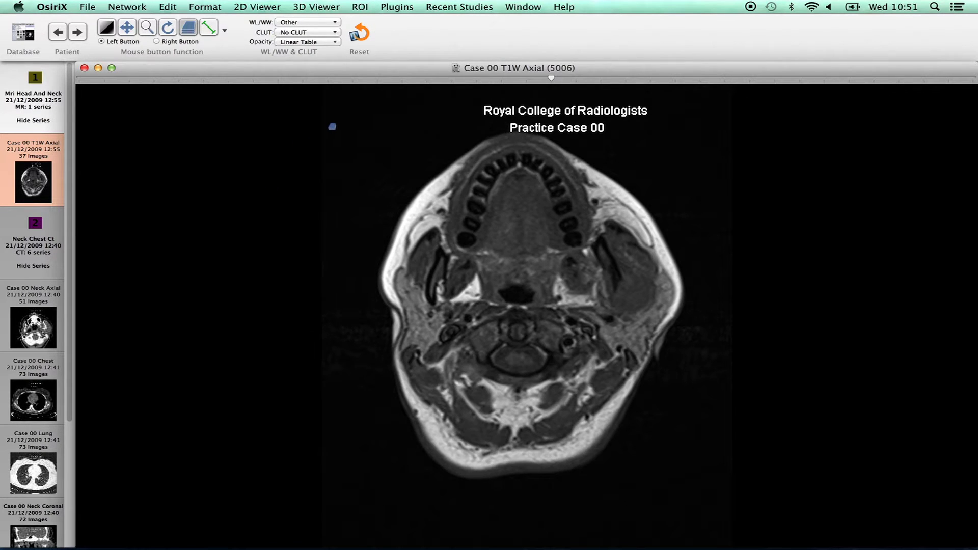
pyautogui.scroll(13, 321, 135)
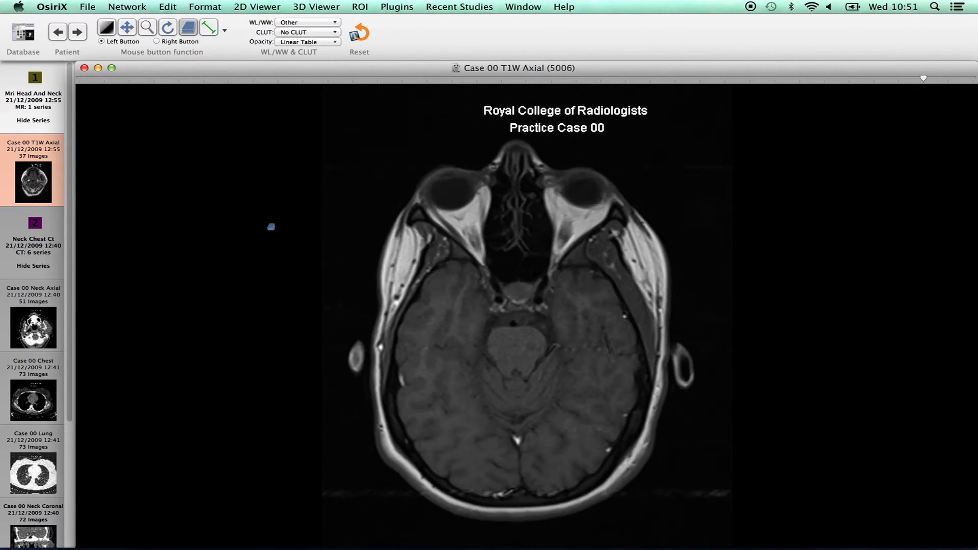
pyautogui.scroll(2, 272, 239)
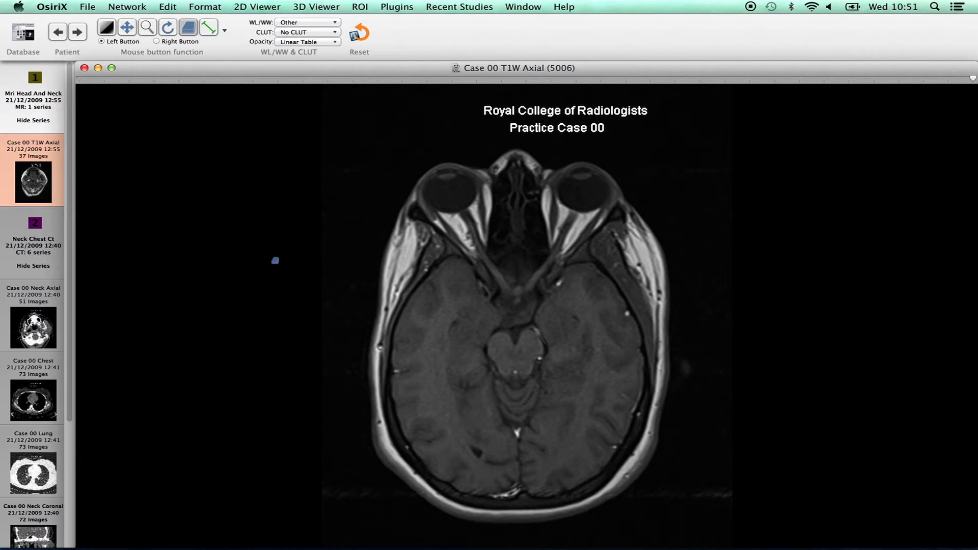
# Step: Show Case 00's Neck Axial CT and page to a slice through the orbits and nasal cavity
pyautogui.click(42, 305)
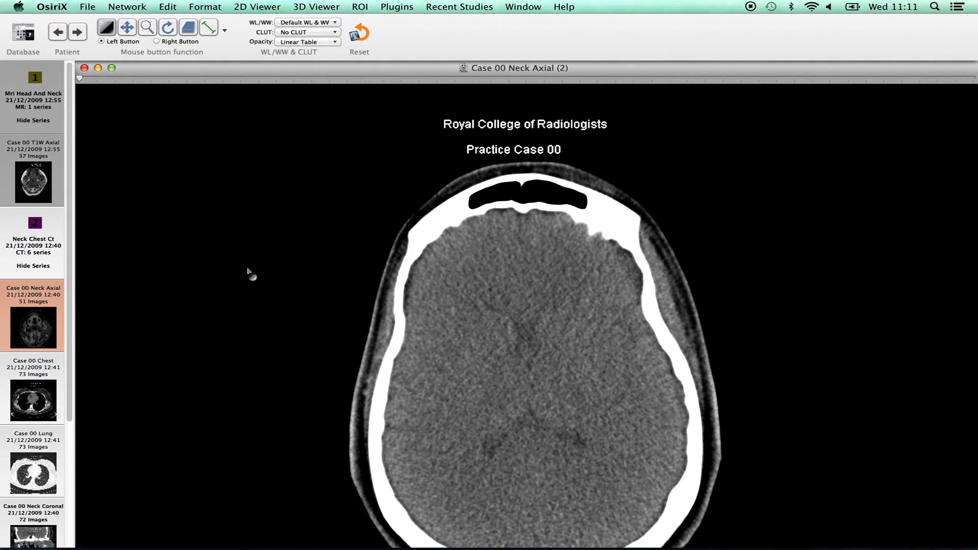
pyautogui.scroll(-20, 274, 281)
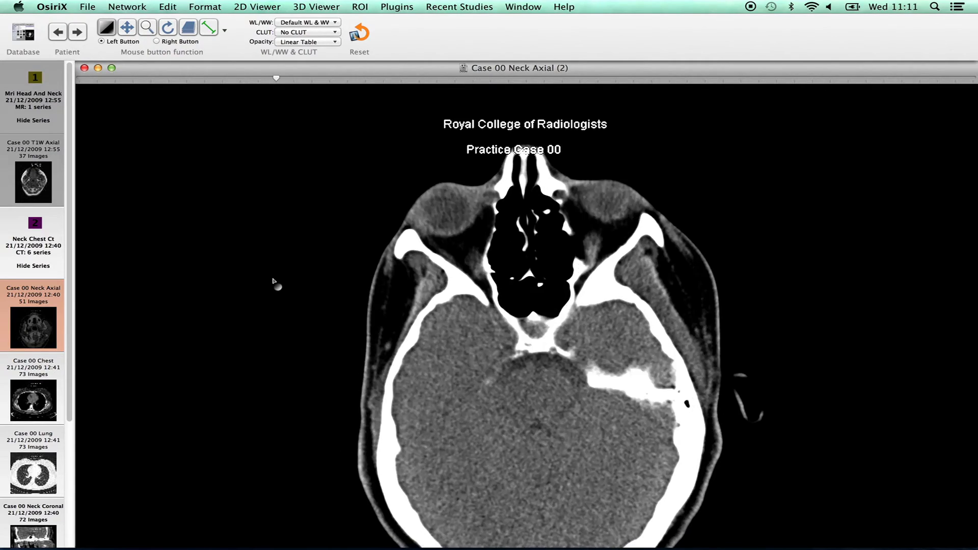
pyautogui.scroll(20, 274, 281)
pyautogui.scroll(4, 274, 285)
pyautogui.scroll(-7, 274, 285)
pyautogui.scroll(-4, 273, 284)
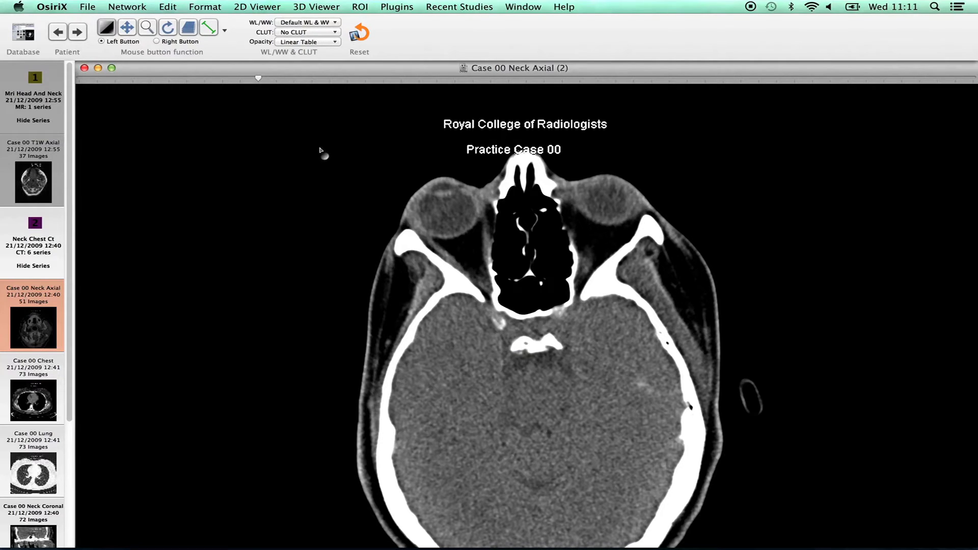
# Step: Apply the 2 – CT – Bone window preset, browse the slices, then reset to default WL/WW
pyautogui.click(337, 23)
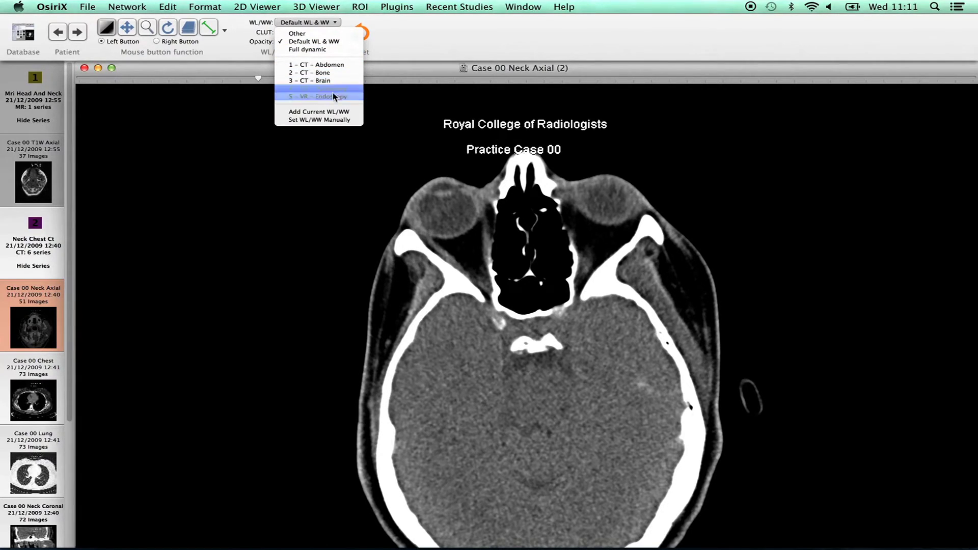
pyautogui.click(336, 72)
pyautogui.scroll(-15, 274, 125)
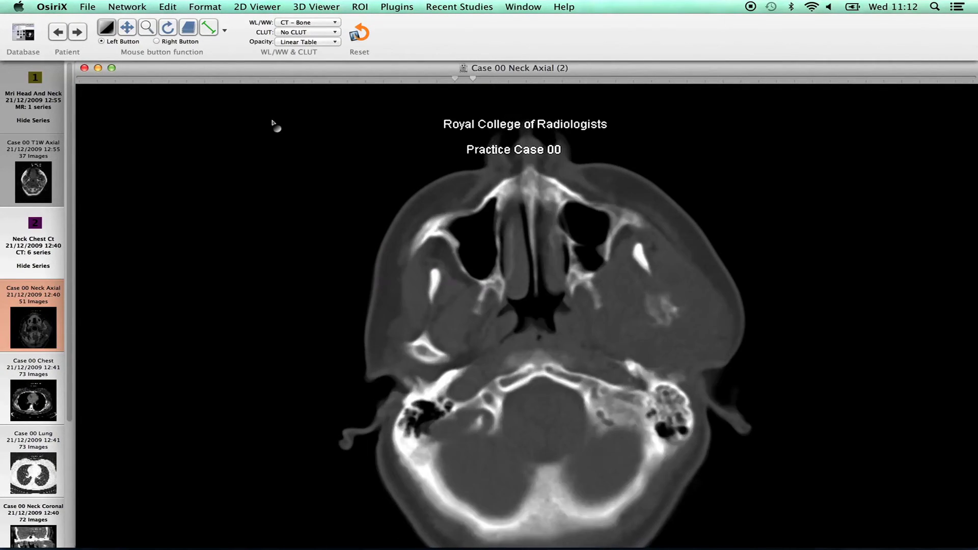
pyautogui.scroll(-8, 274, 124)
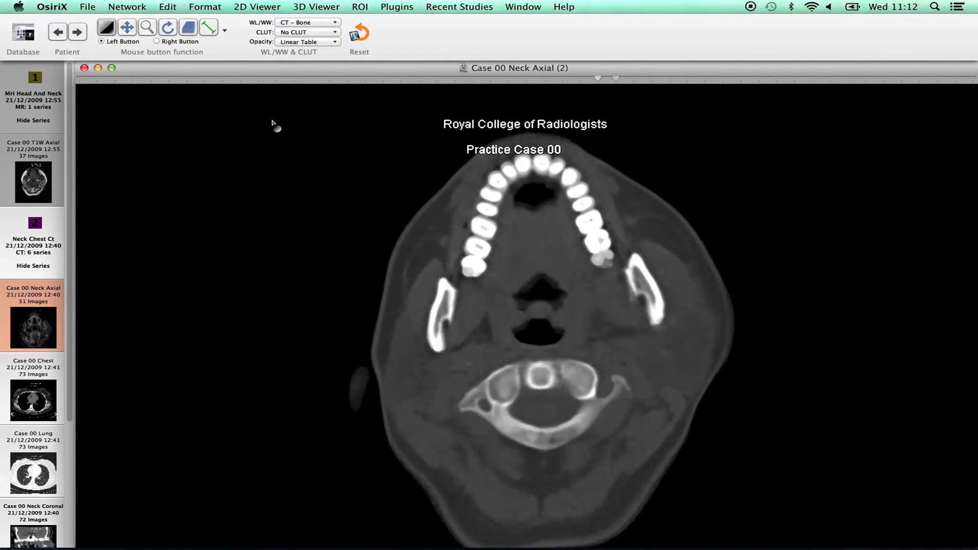
pyautogui.scroll(20, 275, 124)
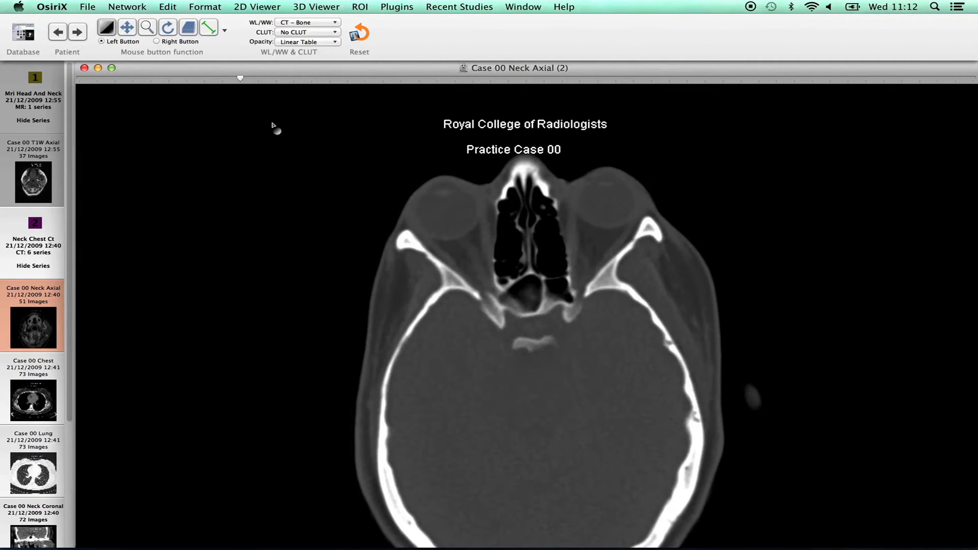
pyautogui.click(361, 34)
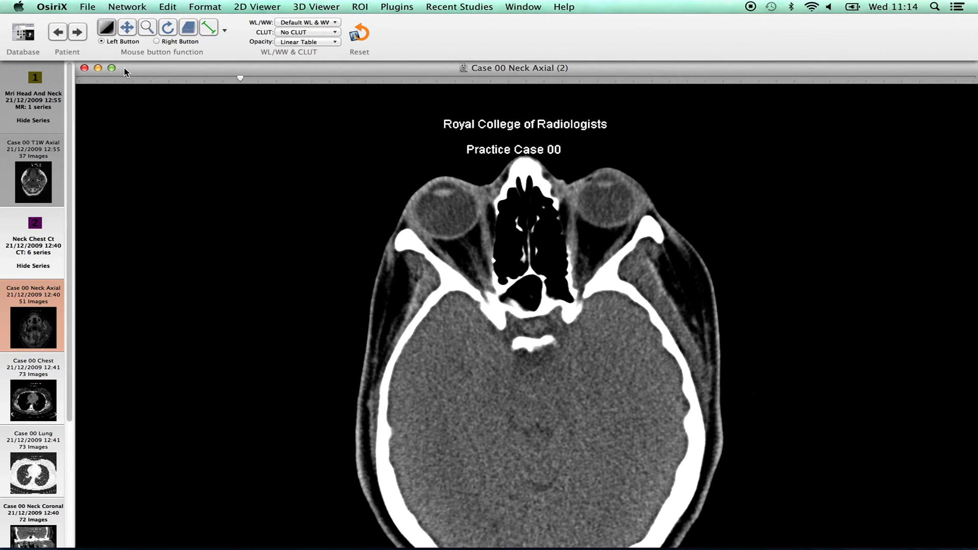
# Step: Draw two length lines across the brain measuring 17.454 cm and 11.618 cm
pyautogui.click(209, 31)
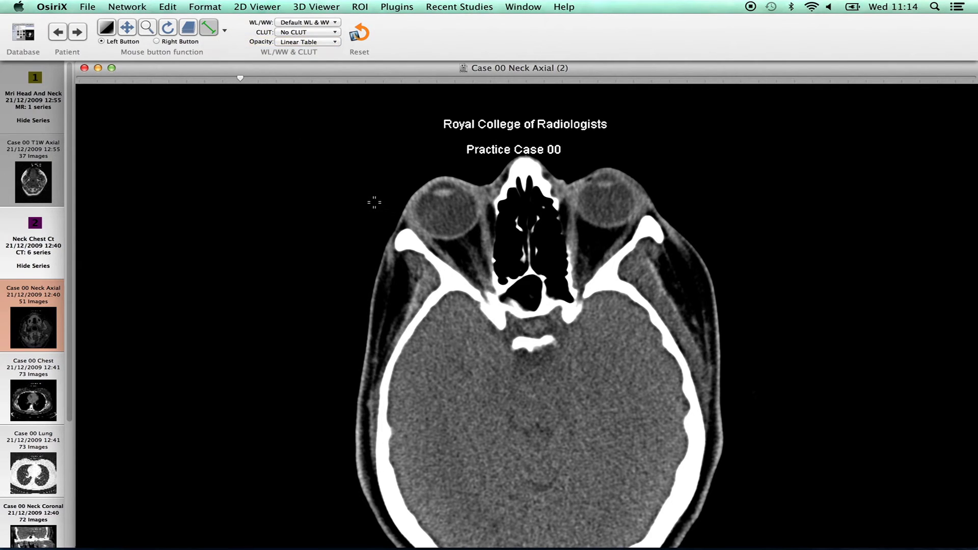
pyautogui.moveTo(375, 201); pyautogui.dragTo(662, 497)
pyautogui.moveTo(661, 379)
pyautogui.mouseDown()
pyautogui.moveTo(556, 405)
pyautogui.moveTo(374, 415)
pyautogui.mouseUp()
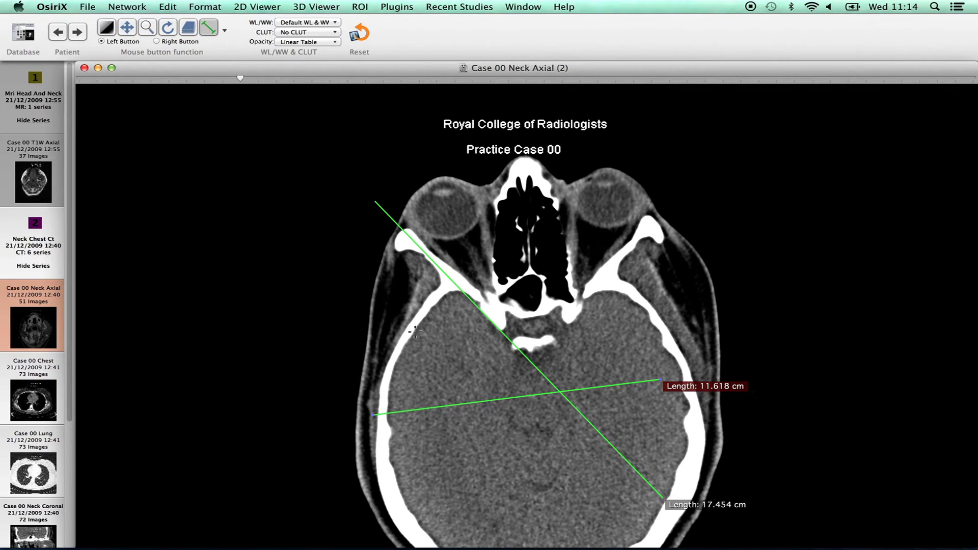
# Step: Reset the viewer so it shows the Royal College of Radiologists Reporting Session screen
pyautogui.click(360, 34)
pyautogui.click(363, 38)
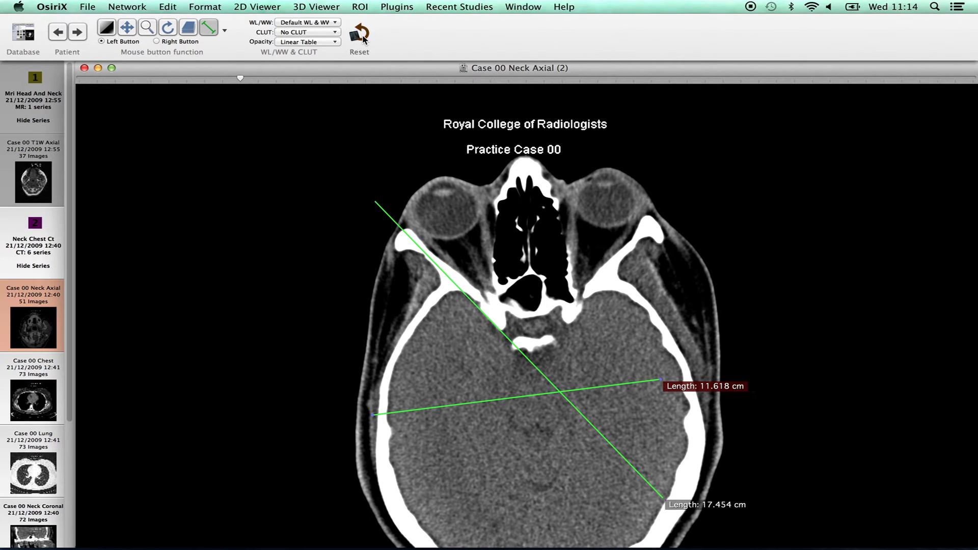
pyautogui.click(364, 39)
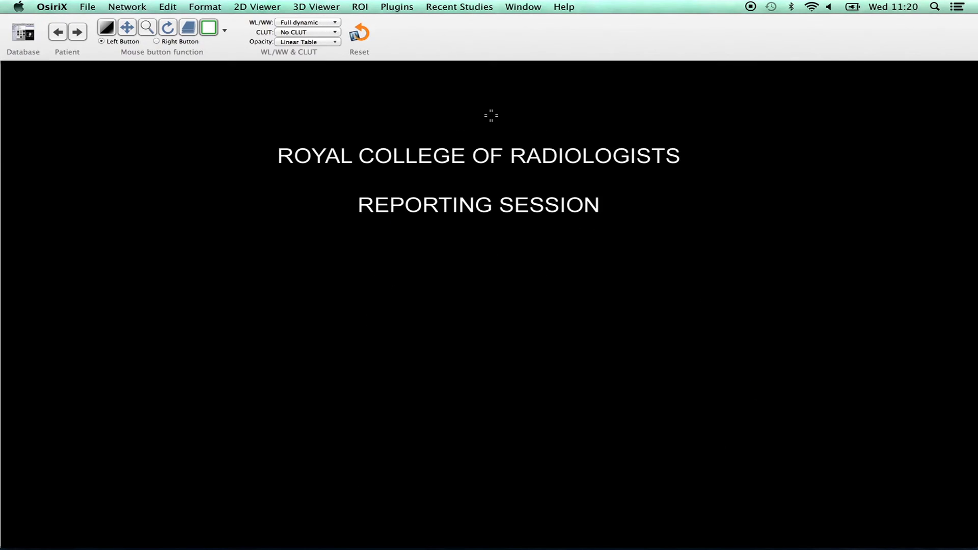